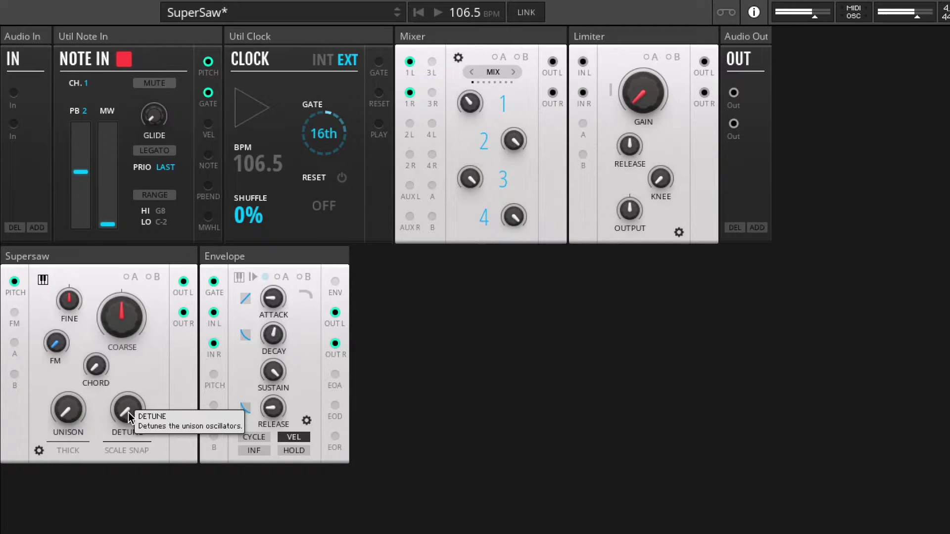
# Sweep the Supersaw DETUNE knob up and down, settling it at about 19.1
pyautogui.click(129, 410)
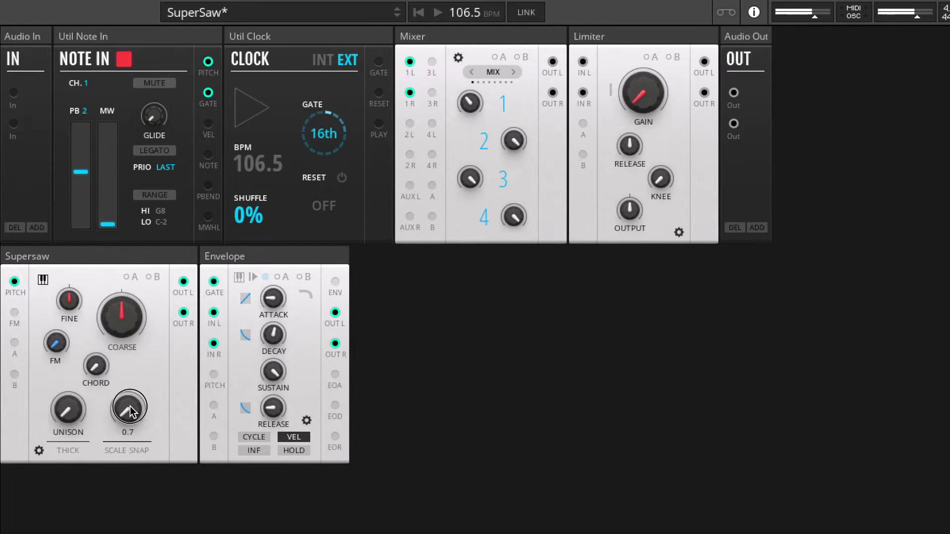
pyautogui.moveTo(130, 411); pyautogui.dragTo(128, 372)
pyautogui.moveTo(129, 410); pyautogui.dragTo(126, 478)
pyautogui.moveTo(131, 411); pyautogui.dragTo(128, 385)
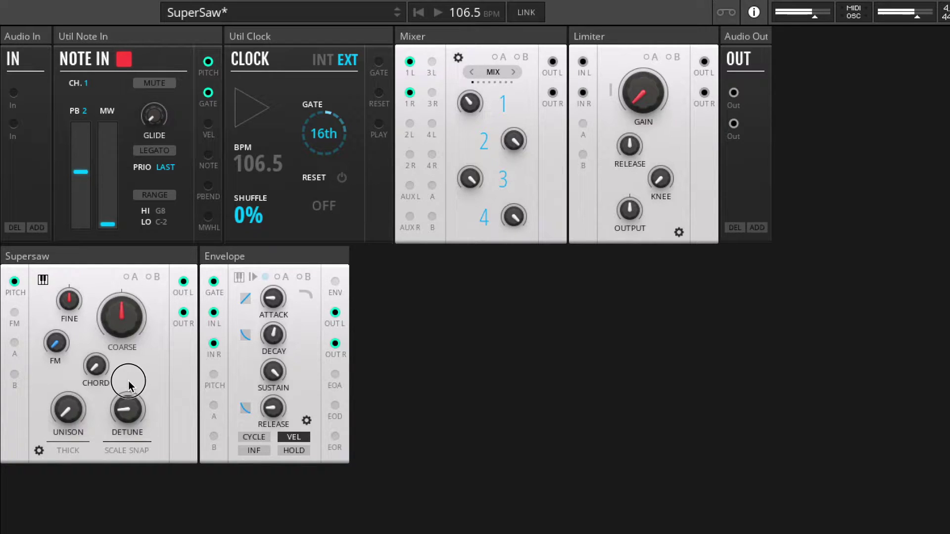
pyautogui.moveTo(128, 385); pyautogui.dragTo(128, 376)
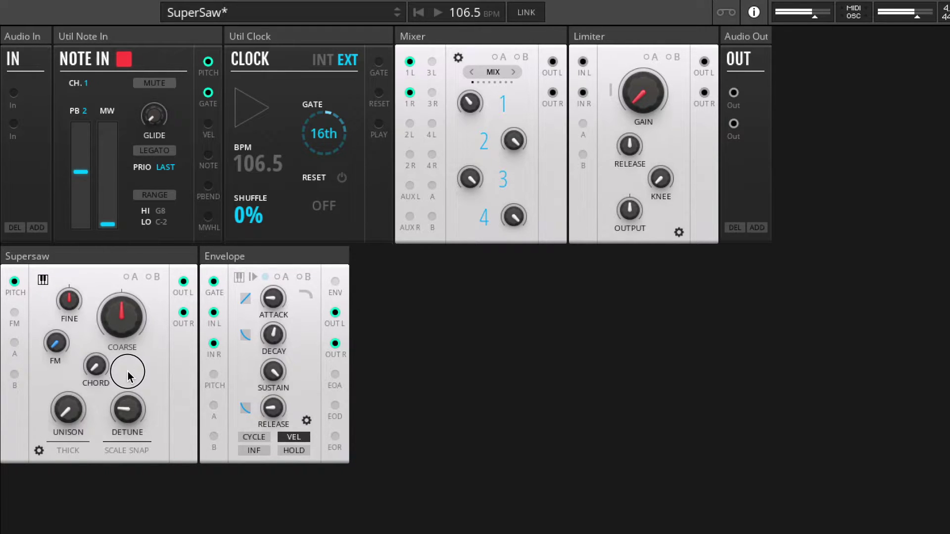
pyautogui.moveTo(128, 376); pyautogui.dragTo(129, 448)
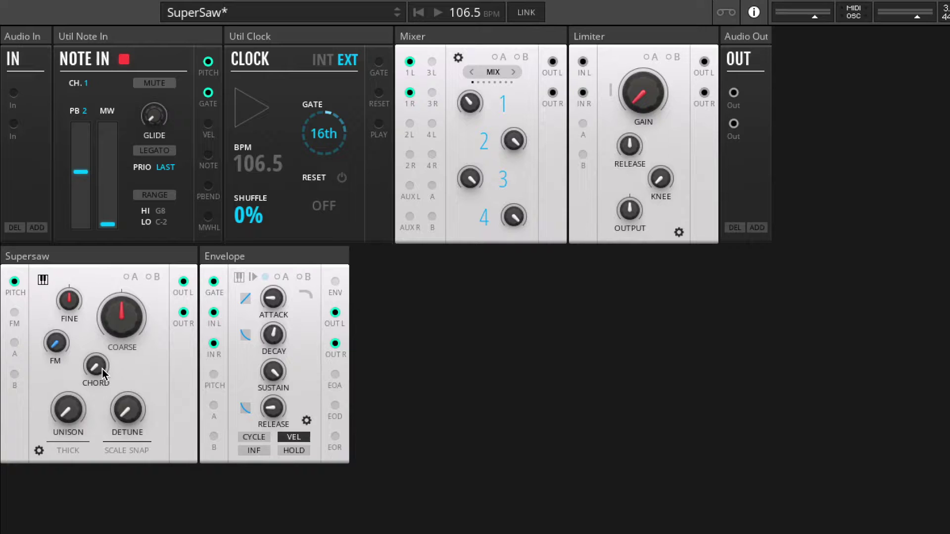
# Reset the Supersaw UNISON knob to 0
pyautogui.moveTo(81, 314)
pyautogui.moveTo(100, 366)
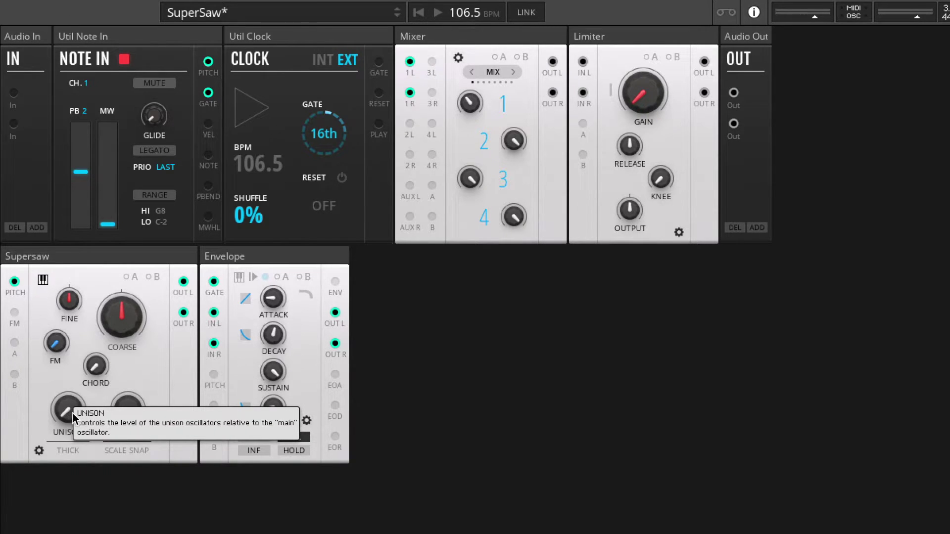
pyautogui.click(66, 321)
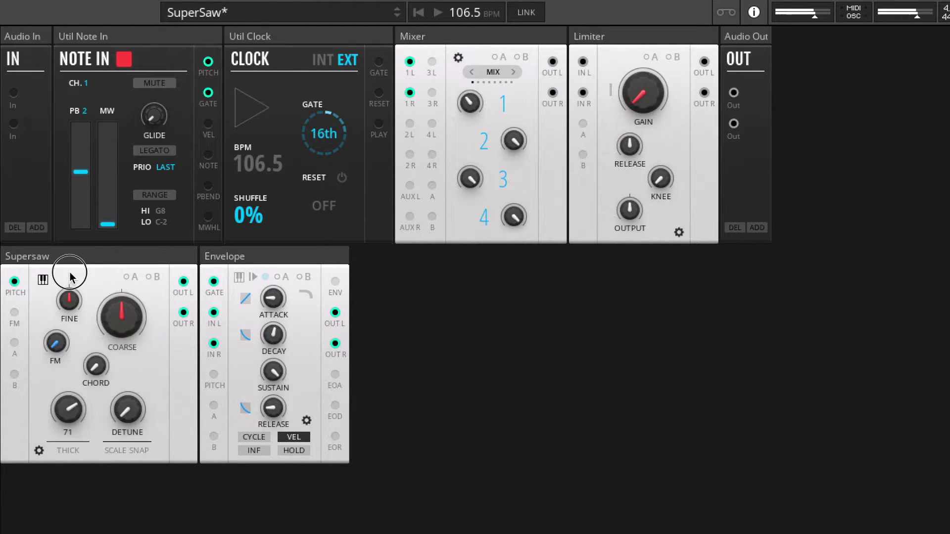
pyautogui.doubleClick(70, 410)
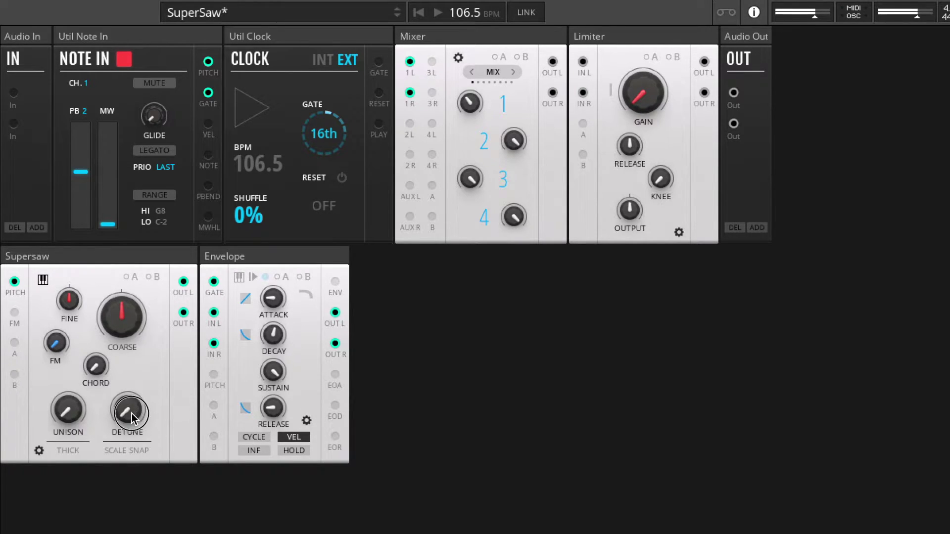
# Alternate DETUNE and UNISON adjustments, bringing unison up to about 65-69
pyautogui.moveTo(131, 413); pyautogui.dragTo(123, 440)
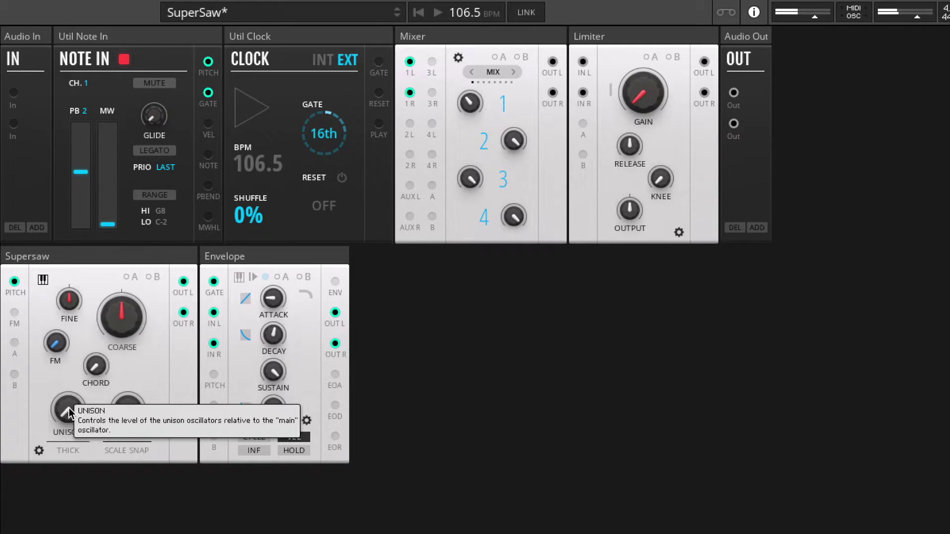
pyautogui.moveTo(73, 411); pyautogui.dragTo(61, 319)
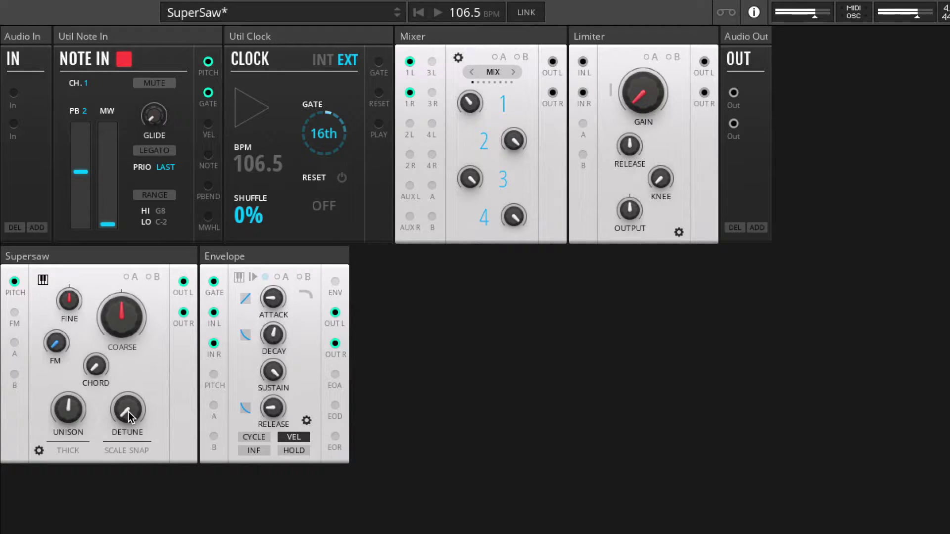
pyautogui.moveTo(130, 410); pyautogui.dragTo(129, 376)
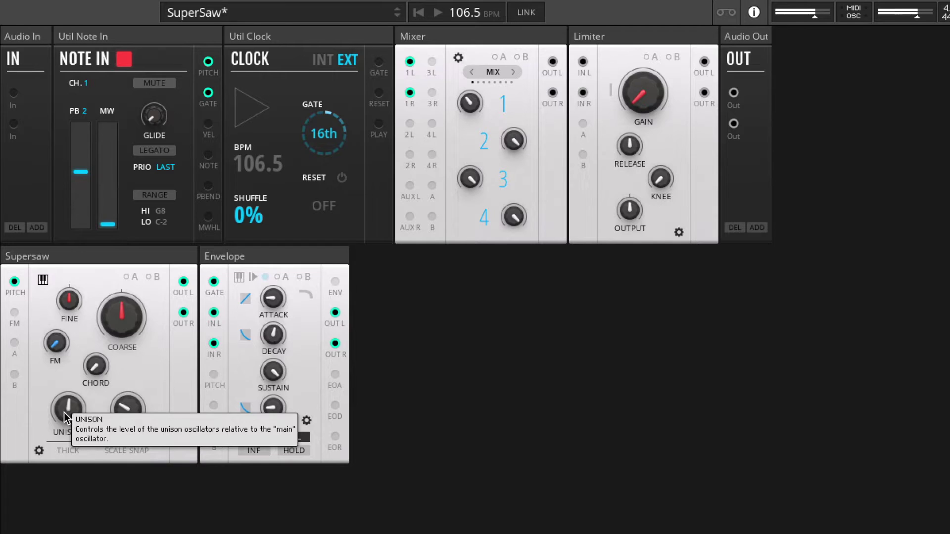
pyautogui.moveTo(66, 413); pyautogui.dragTo(67, 341)
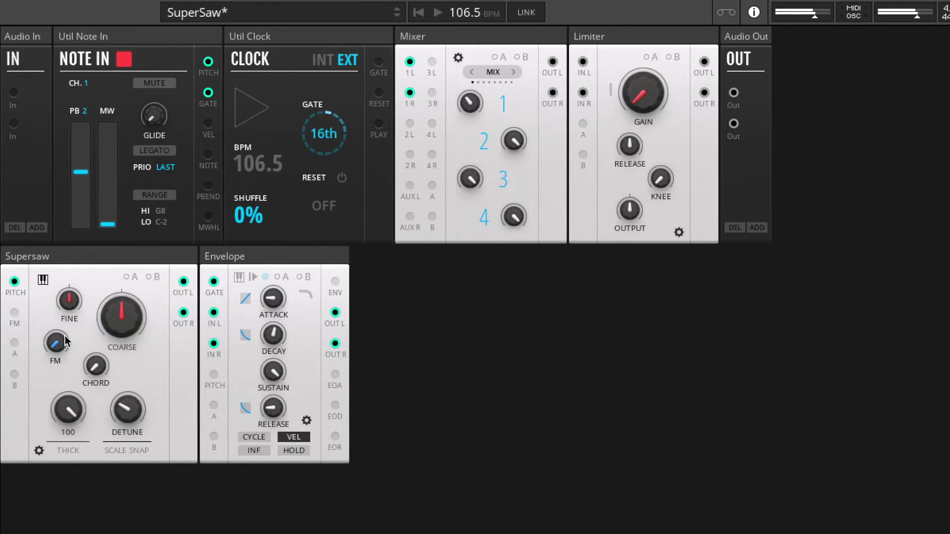
# Turn on Thick under the UNISON knob, doubling unison voices from 7 to 14
pyautogui.click(69, 449)
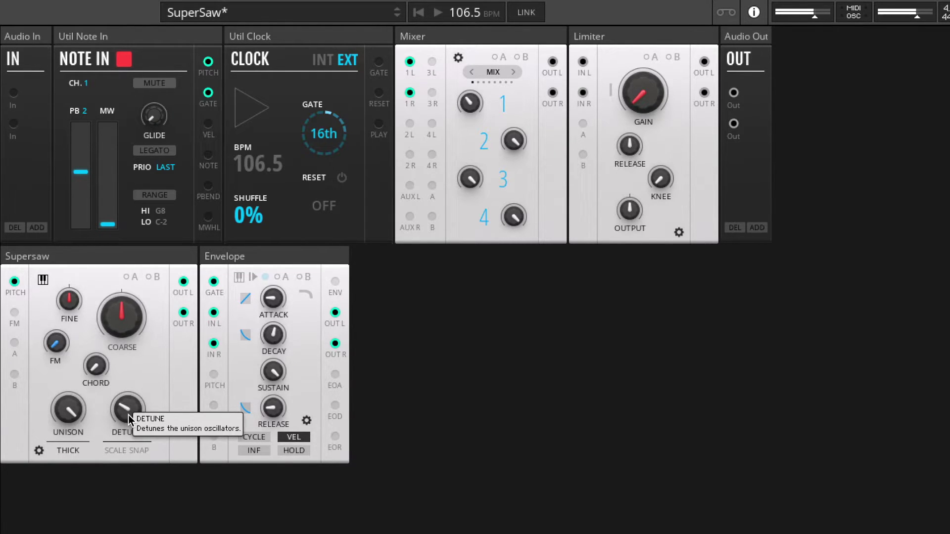
pyautogui.moveTo(128, 414)
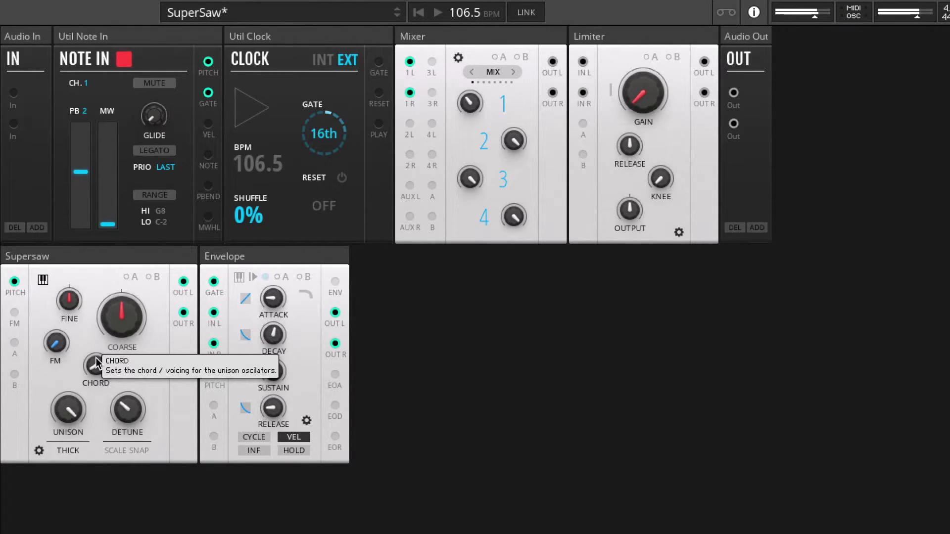
# Raise the Supersaw detune to about 83.9 and select the 5TH chord voicing
pyautogui.moveTo(135, 405)
pyautogui.mouseDown()
pyautogui.moveTo(134, 271)
pyautogui.moveTo(127, 423)
pyautogui.mouseUp()
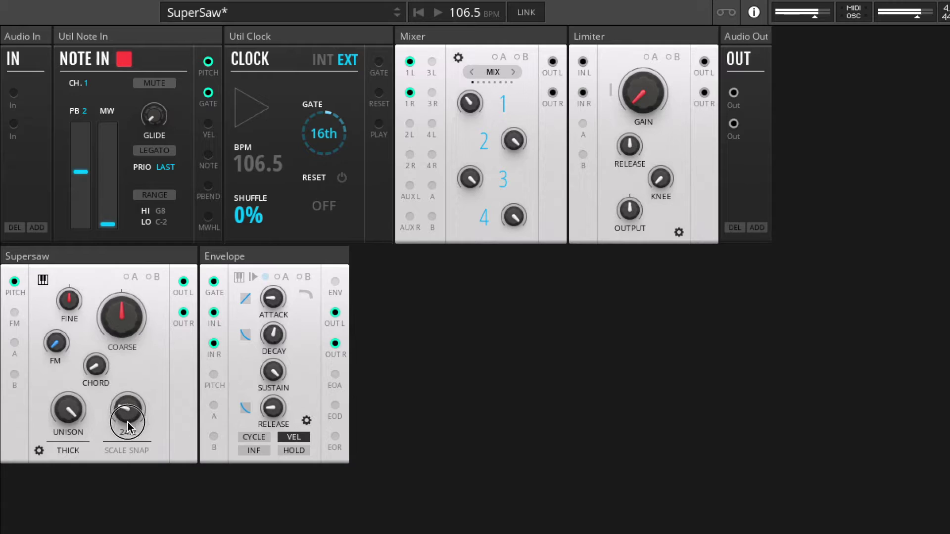
pyautogui.click(98, 367)
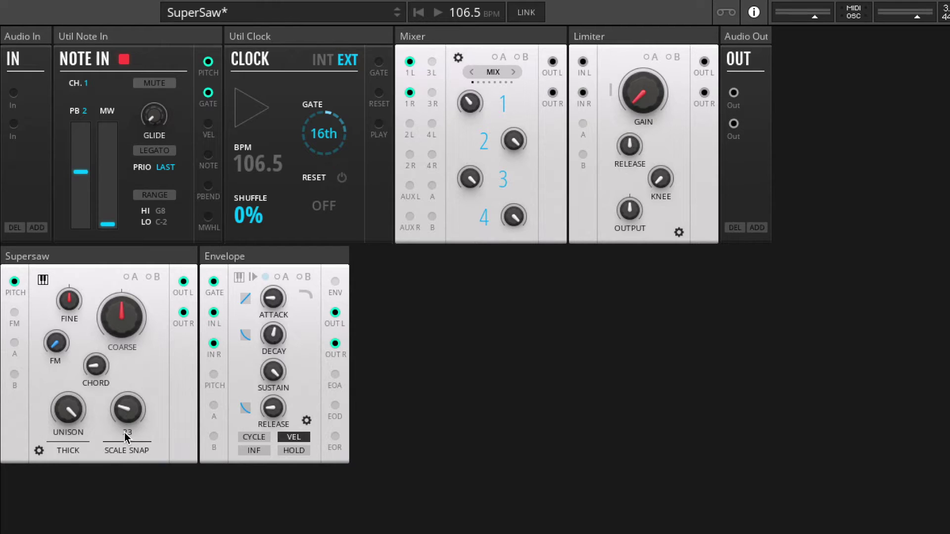
# Turn the Supersaw CHORD knob from minor up to SUS + 7TH
pyautogui.moveTo(90, 368); pyautogui.dragTo(97, 329)
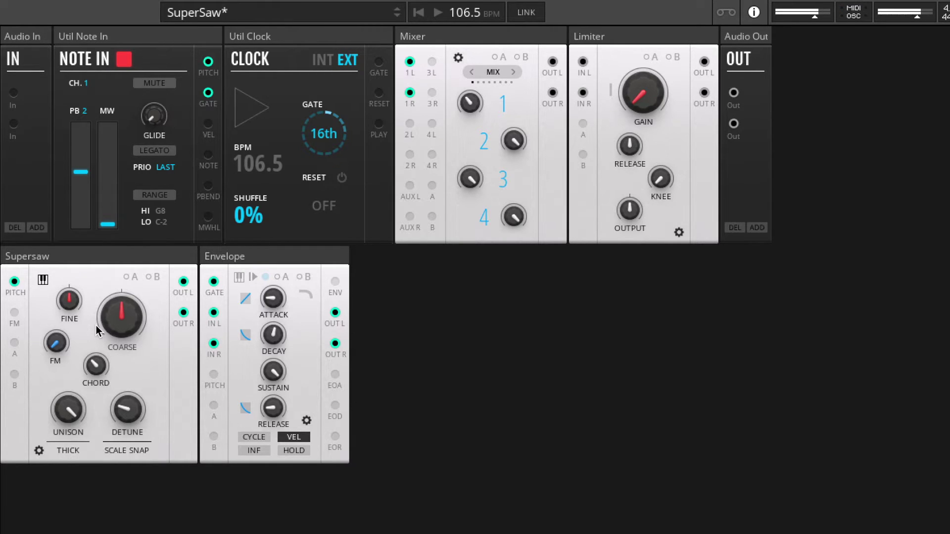
# Lower detune to about 6.2, sweep COARSE tuning upward, then reset COARSE to 0
pyautogui.moveTo(126, 417); pyautogui.dragTo(131, 451)
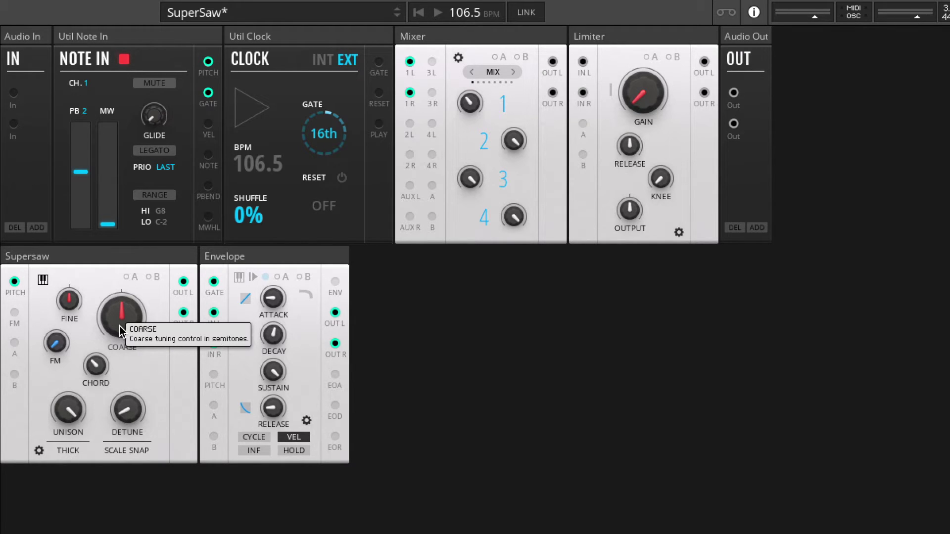
pyautogui.moveTo(120, 325); pyautogui.dragTo(119, 322)
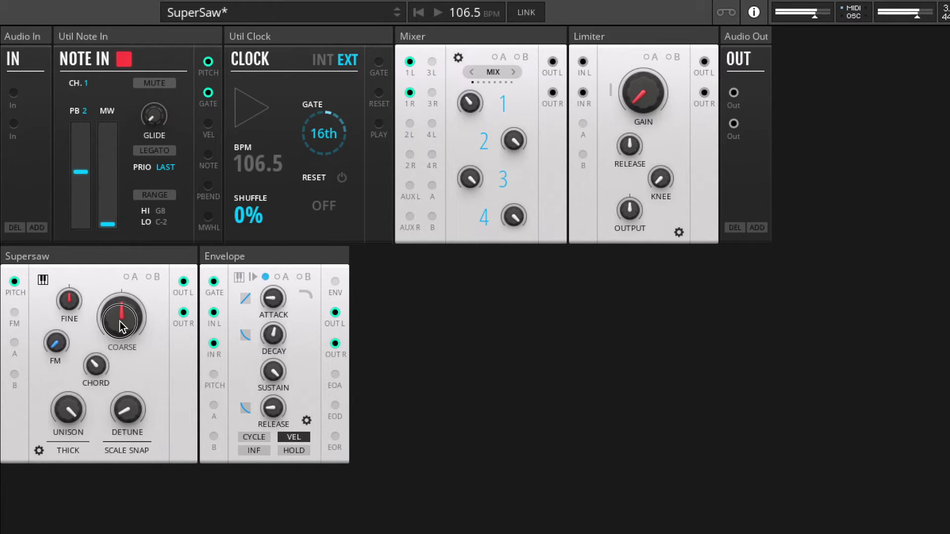
pyautogui.moveTo(119, 322)
pyautogui.mouseDown()
pyautogui.moveTo(117, 296)
pyautogui.moveTo(117, 307)
pyautogui.mouseUp()
pyautogui.doubleClick(117, 307)
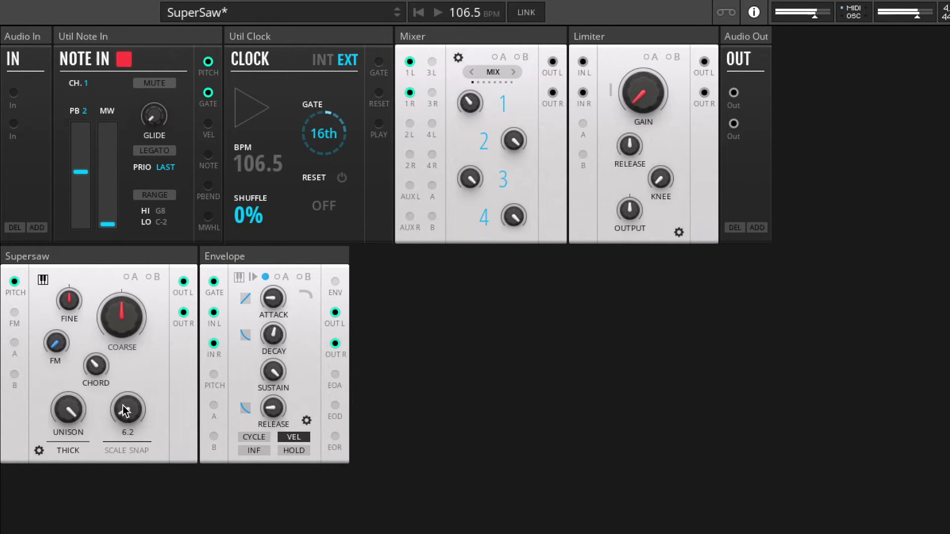
# Raise the Supersaw detune to about 97.2 and the unison level to about 99.2
pyautogui.click(100, 356)
pyautogui.moveTo(134, 409); pyautogui.dragTo(128, 256)
pyautogui.moveTo(128, 414); pyautogui.dragTo(128, 373)
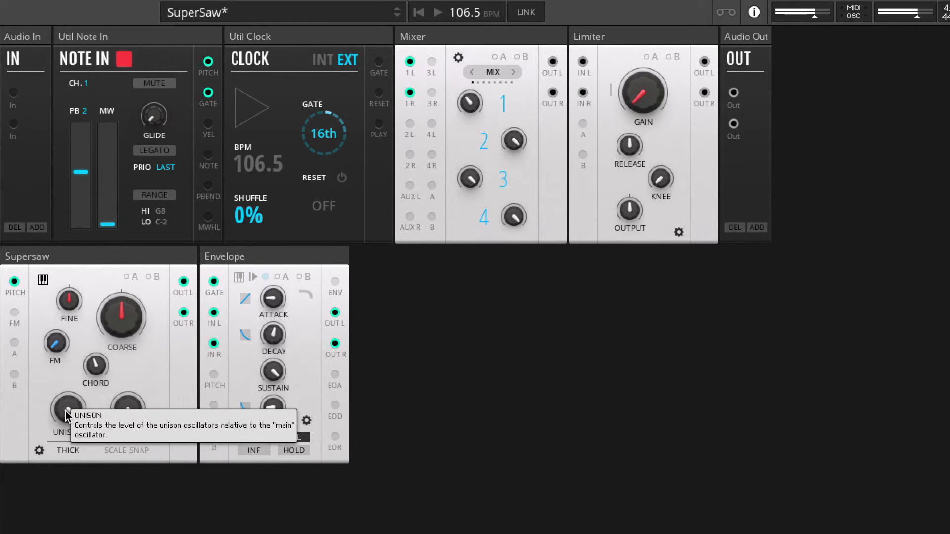
pyautogui.moveTo(69, 411)
pyautogui.mouseDown()
pyautogui.moveTo(67, 420)
pyautogui.moveTo(67, 411)
pyautogui.mouseUp()
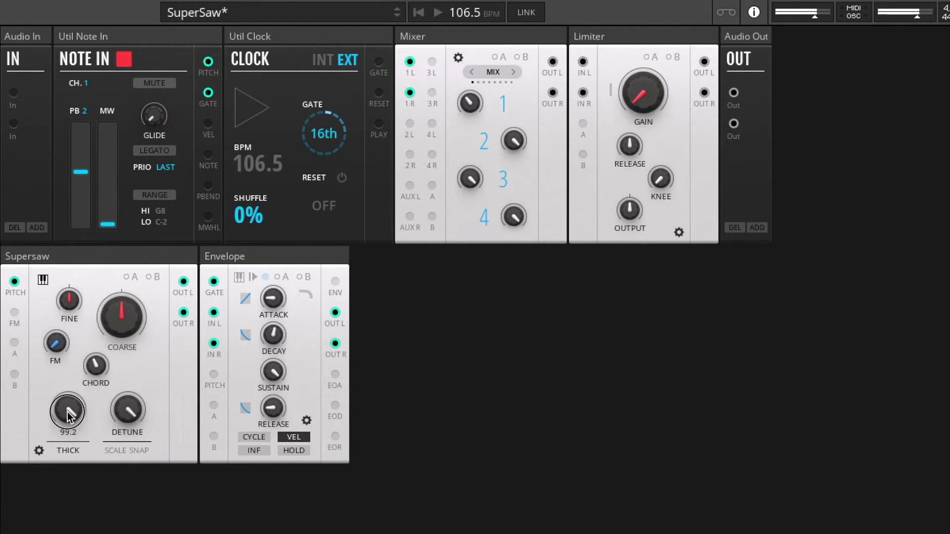
# Toggle Thick off and back on, lower detune to 74.6, and set the chord to OCT+3
pyautogui.click(70, 450)
pyautogui.click(77, 454)
pyautogui.moveTo(130, 416); pyautogui.dragTo(128, 533)
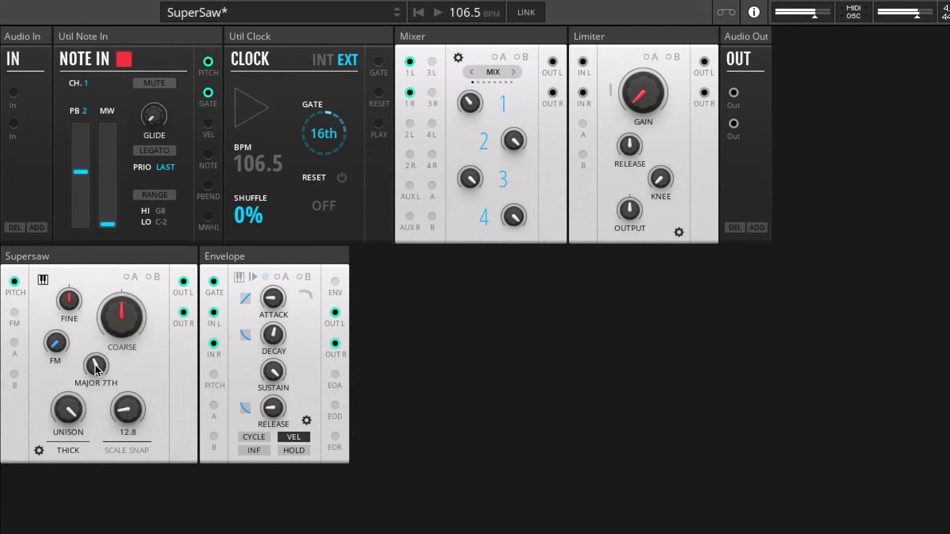
pyautogui.moveTo(97, 366); pyautogui.dragTo(95, 343)
# Enable scale snap, raise detune to 53.9, set chord to OCT+MIN3, then lower detune
pyautogui.click(135, 448)
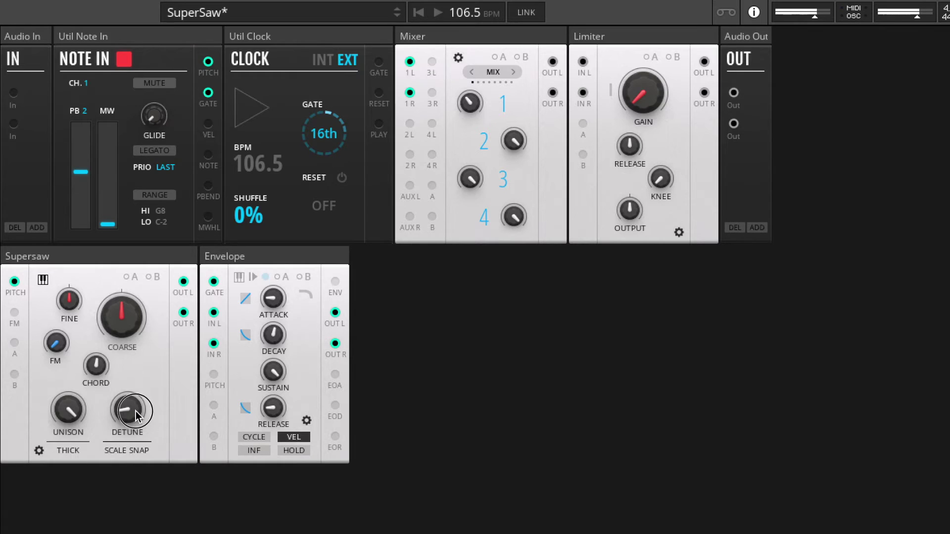
pyautogui.moveTo(135, 411); pyautogui.dragTo(136, 334)
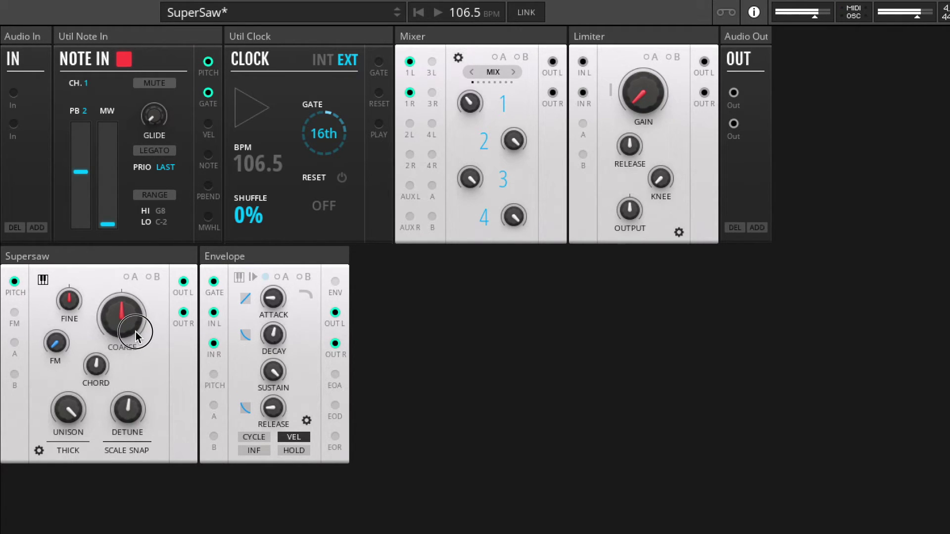
pyautogui.moveTo(136, 337); pyautogui.dragTo(135, 306)
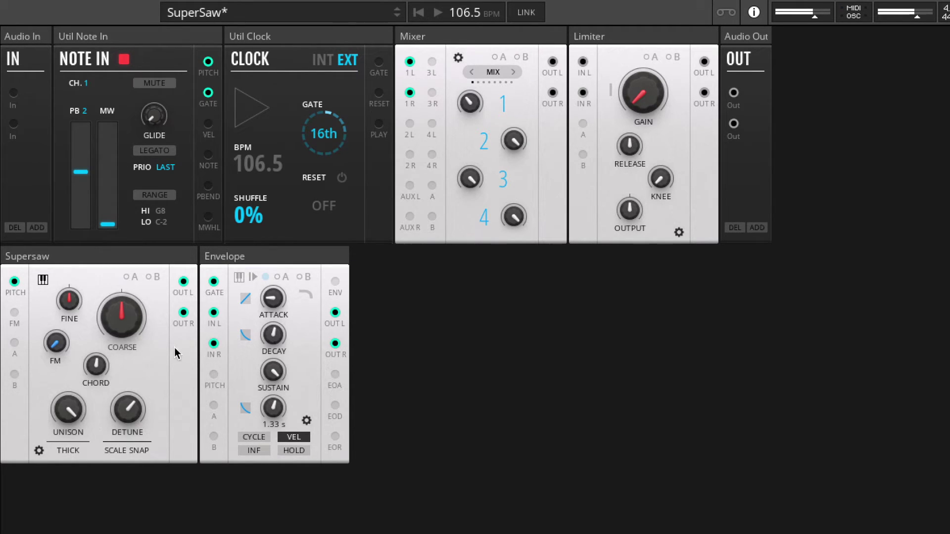
pyautogui.moveTo(100, 366); pyautogui.dragTo(102, 337)
pyautogui.moveTo(117, 414); pyautogui.dragTo(123, 482)
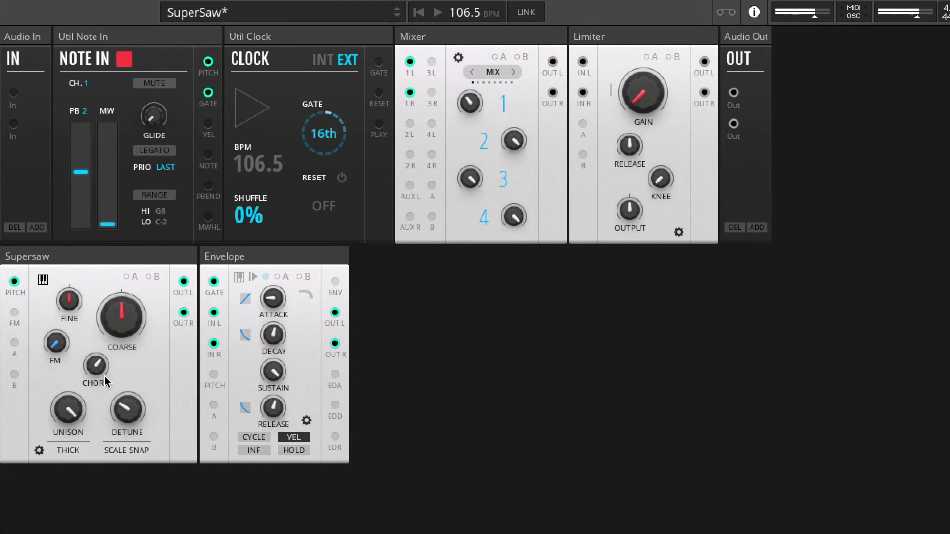
# Nudge the Supersaw detune up through 51.5 to about 56.6
pyautogui.moveTo(131, 402); pyautogui.dragTo(131, 400)
pyautogui.moveTo(130, 384); pyautogui.dragTo(132, 386)
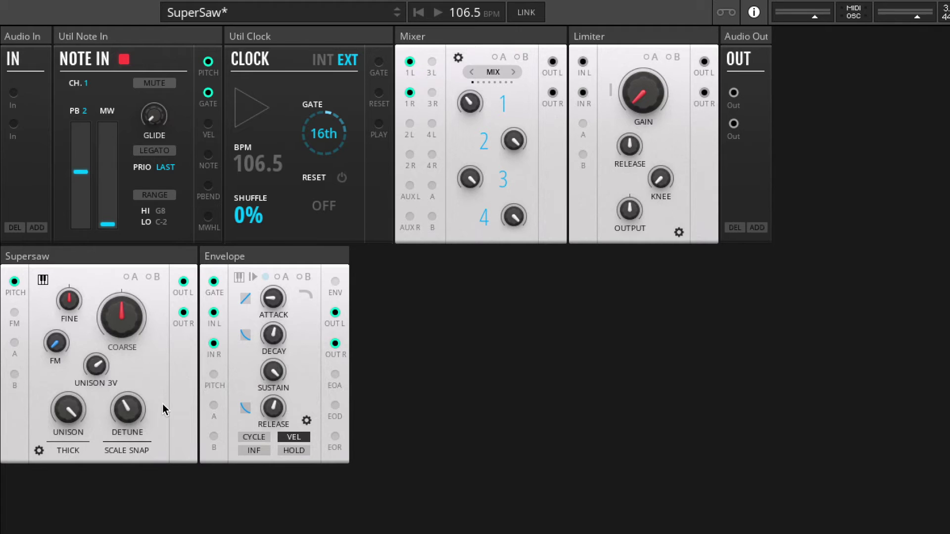
pyautogui.moveTo(125, 407)
pyautogui.mouseDown()
pyautogui.moveTo(121, 376)
pyautogui.moveTo(124, 398)
pyautogui.mouseUp()
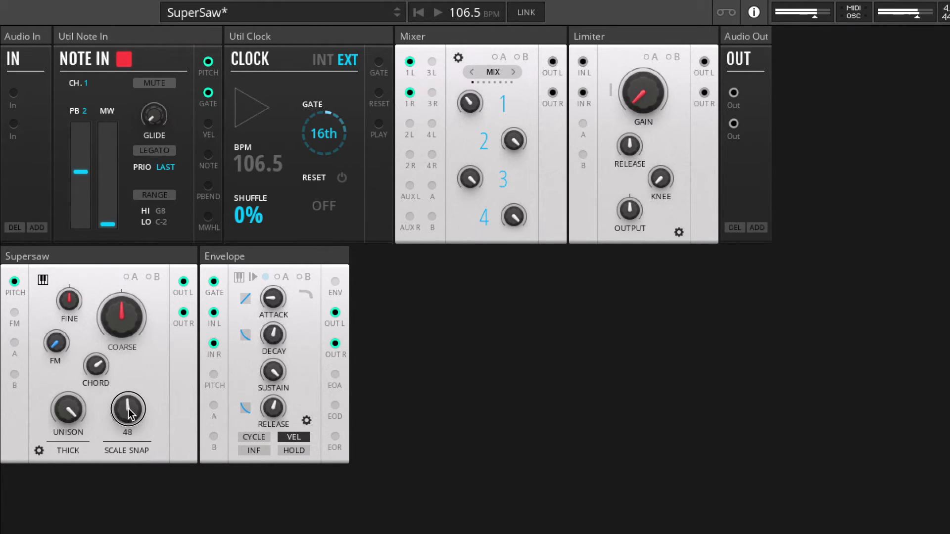
pyautogui.moveTo(129, 408)
pyautogui.mouseDown()
pyautogui.moveTo(130, 369)
pyautogui.moveTo(132, 408)
pyautogui.mouseUp()
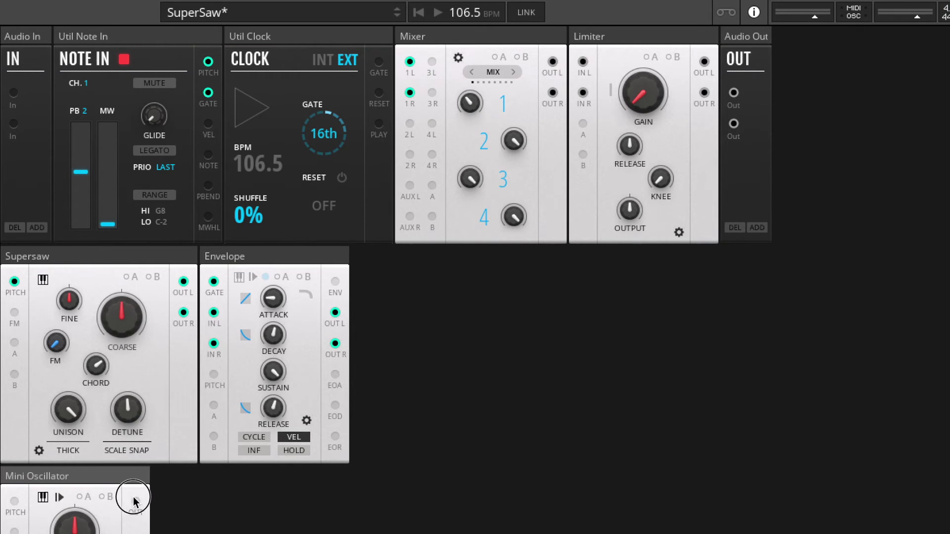
# Wire the Mini Oscillator OUT to Supersaw FM and its PITCH to Note In PITCH
pyautogui.moveTo(135, 501); pyautogui.dragTo(14, 321)
pyautogui.moveTo(14, 501); pyautogui.dragTo(208, 61)
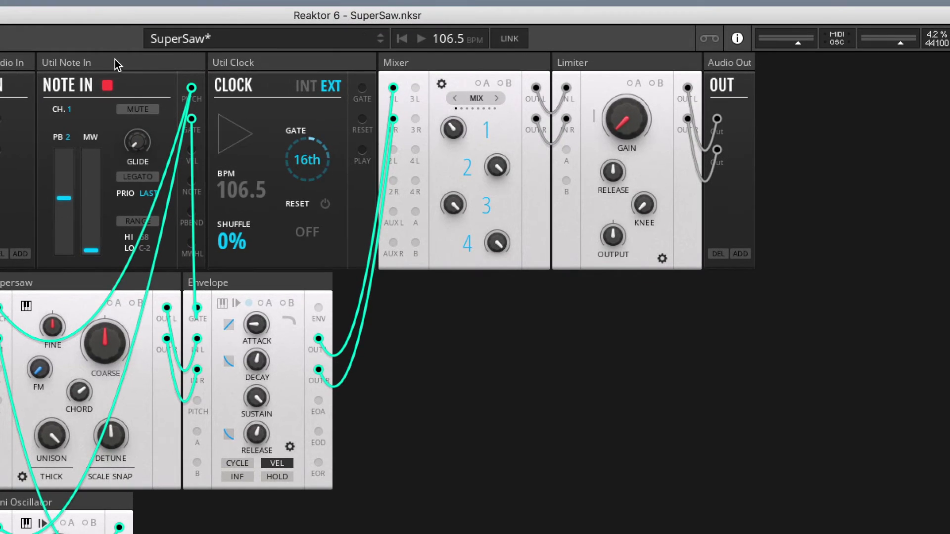
pyautogui.click(135, 37)
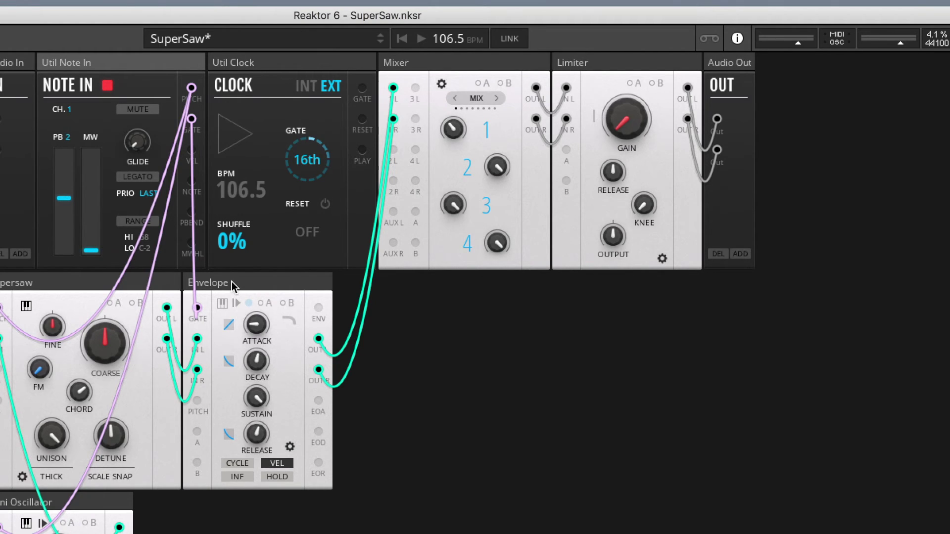
pyautogui.moveTo(232, 281)
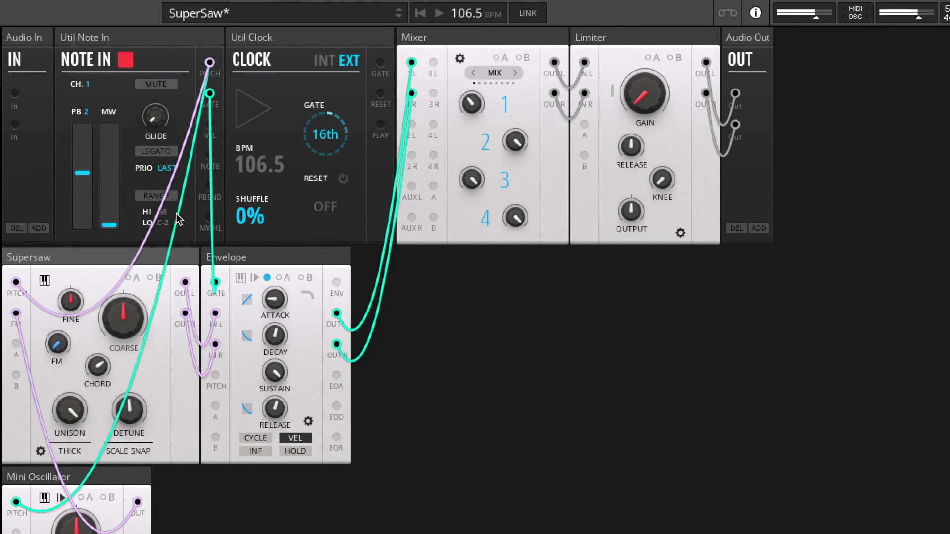
# Try Supersaw FM amounts between 16 and 32.4, settling near 23.4, while adjusting detune
pyautogui.moveTo(110, 425); pyautogui.dragTo(134, 477)
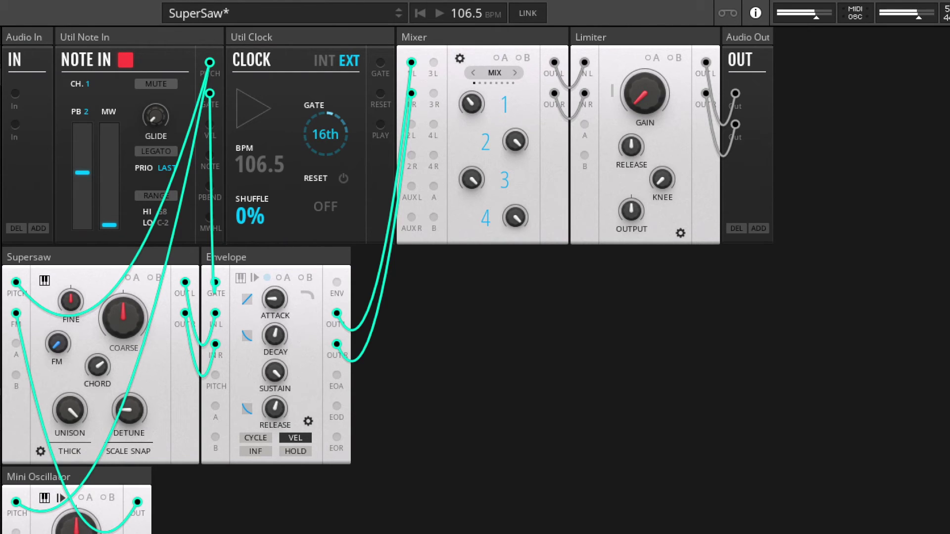
pyautogui.click(58, 338)
pyautogui.moveTo(58, 330); pyautogui.dragTo(58, 297)
pyautogui.moveTo(59, 346); pyautogui.dragTo(58, 342)
pyautogui.moveTo(57, 344); pyautogui.dragTo(56, 384)
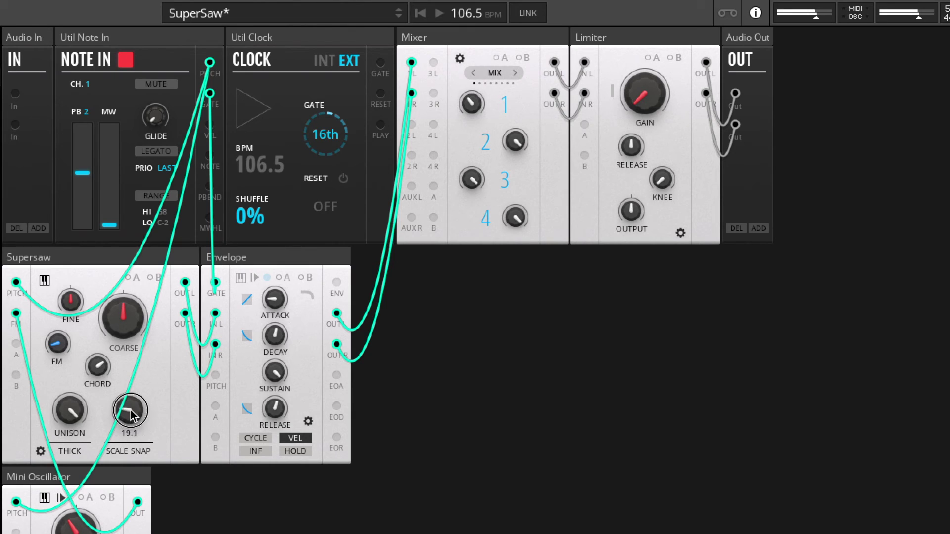
pyautogui.moveTo(130, 415); pyautogui.dragTo(131, 370)
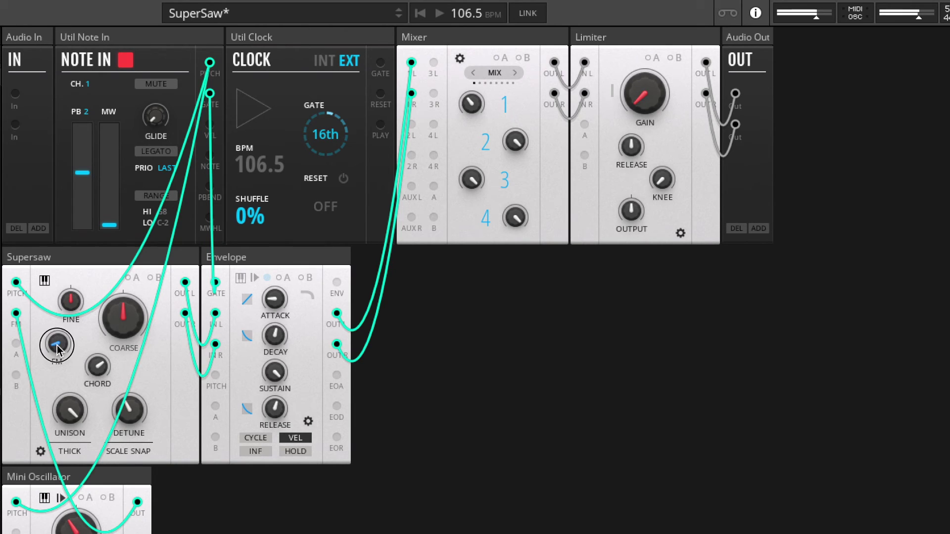
pyautogui.scroll(2, 58, 341)
# Set FM to 23.4, detune to 12.1, and chord to HI & LO; raise unison; retune the Mini Oscillator
pyautogui.moveTo(57, 342); pyautogui.dragTo(55, 303)
pyautogui.moveTo(128, 414); pyautogui.dragTo(122, 476)
pyautogui.moveTo(97, 366); pyautogui.dragTo(96, 336)
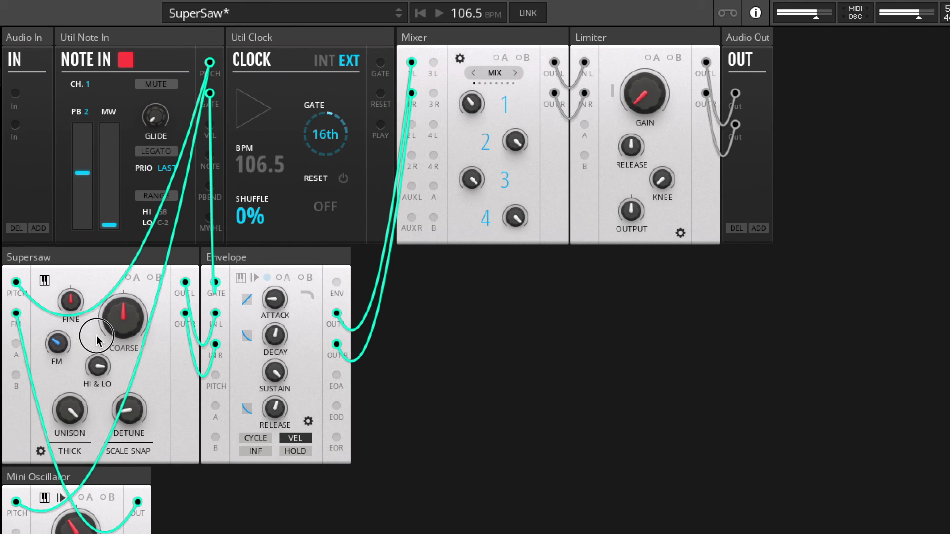
pyautogui.moveTo(72, 409); pyautogui.dragTo(68, 435)
pyautogui.moveTo(57, 343); pyautogui.dragTo(60, 350)
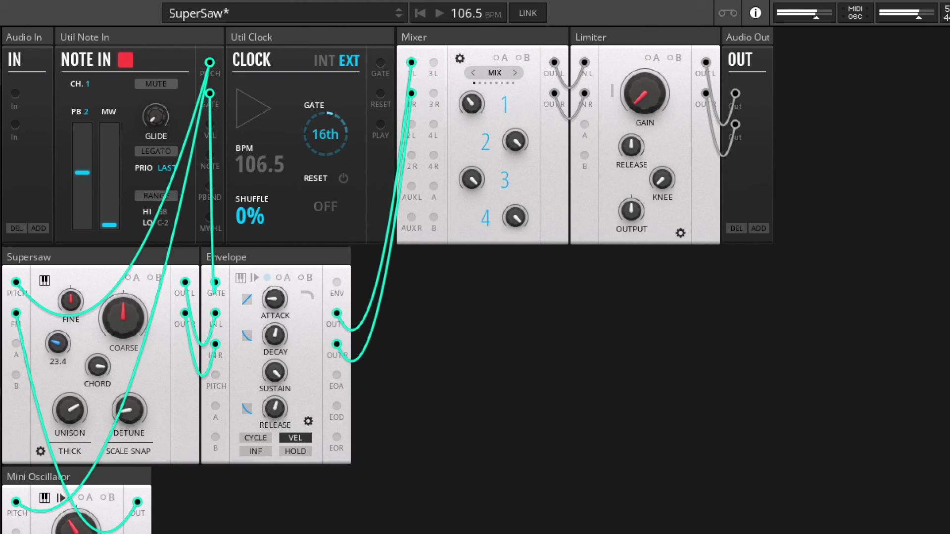
pyautogui.moveTo(78, 526); pyautogui.dragTo(74, 461)
pyautogui.moveTo(79, 426)
# Disable Scale Snap, move detune from 18.7 up to 23, and hide cables with C
pyautogui.click(139, 457)
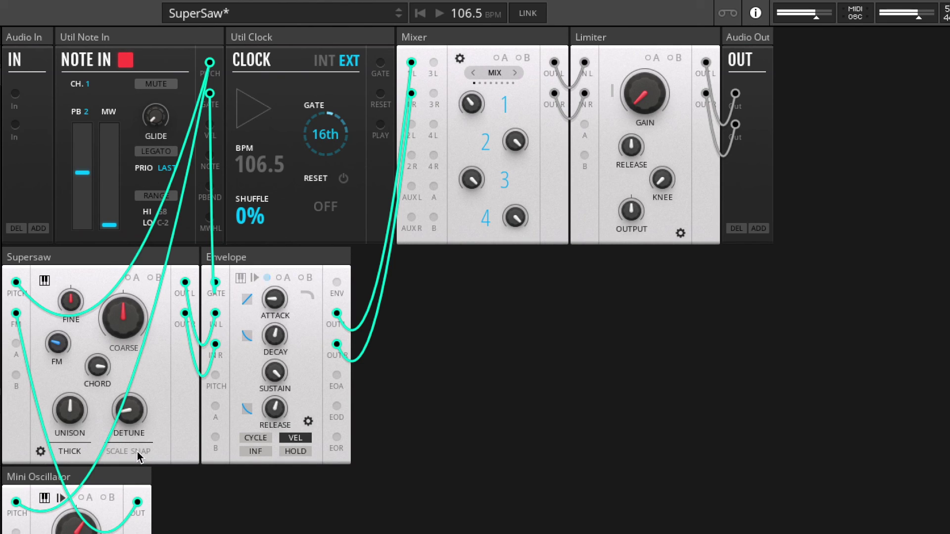
pyautogui.moveTo(132, 415)
pyautogui.moveTo(132, 423); pyautogui.dragTo(132, 450)
pyautogui.moveTo(129, 417); pyautogui.dragTo(128, 398)
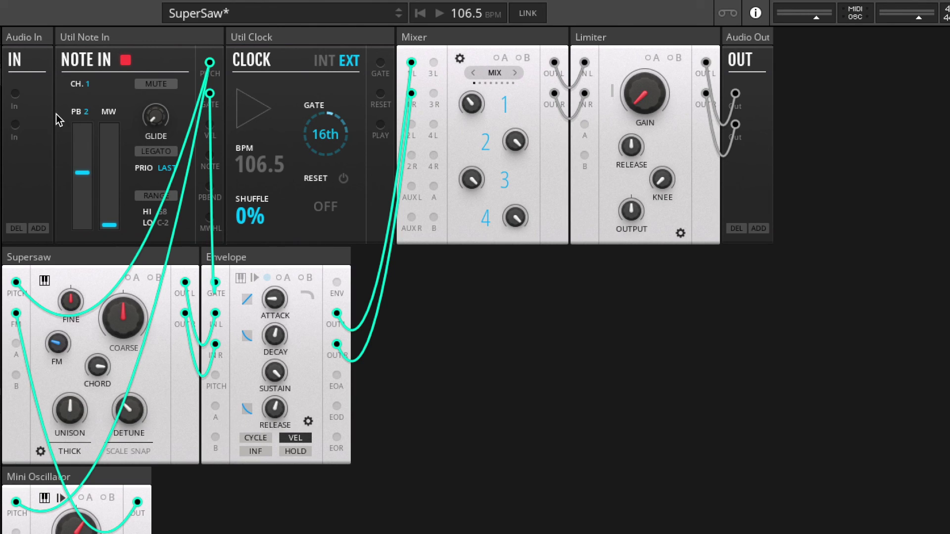
pyautogui.press('c')
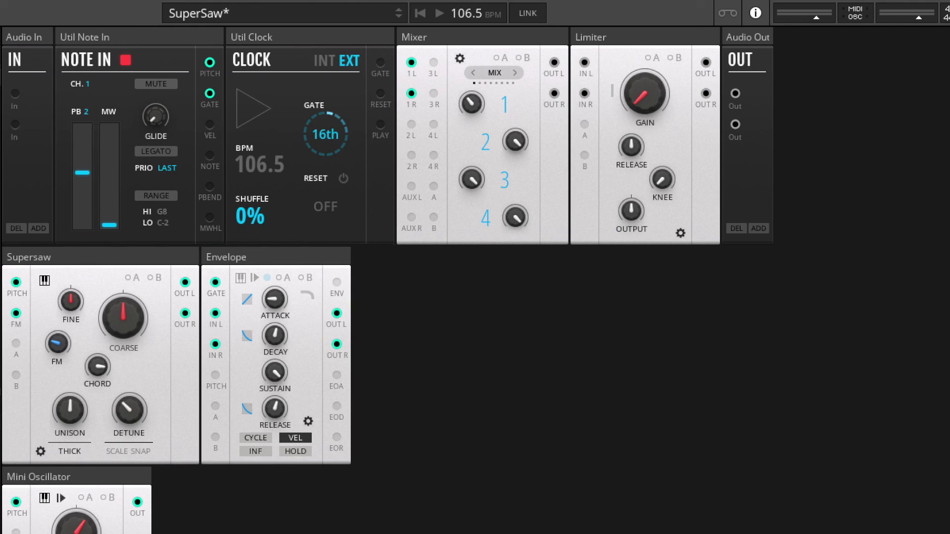